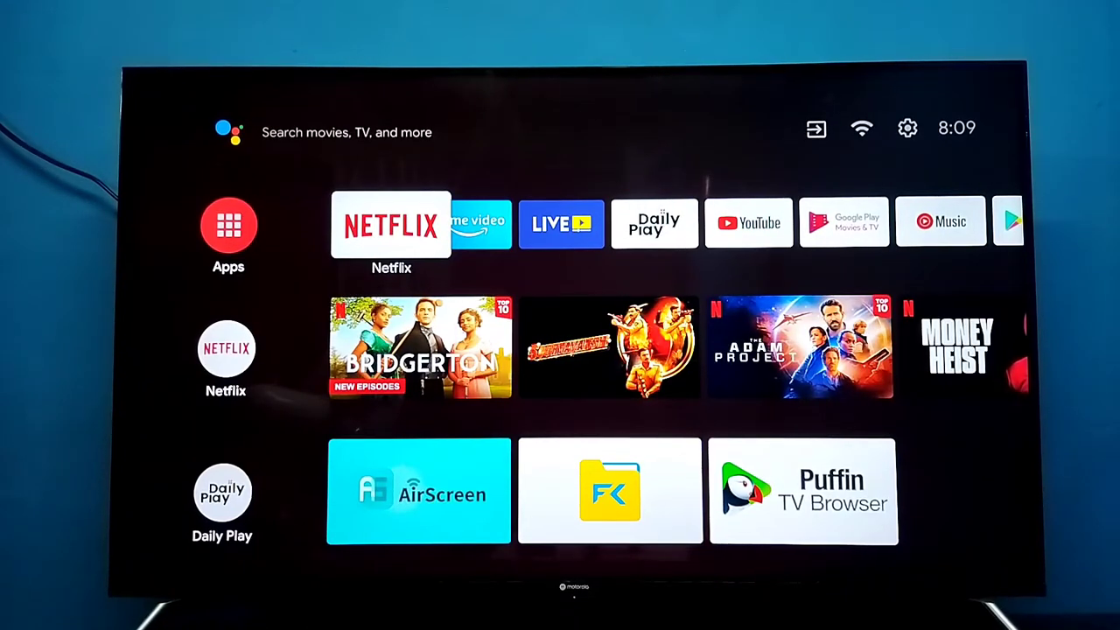
# - Preview the current Gboard layout on the Google typed-search screen, then return home
pyautogui.press('Up')
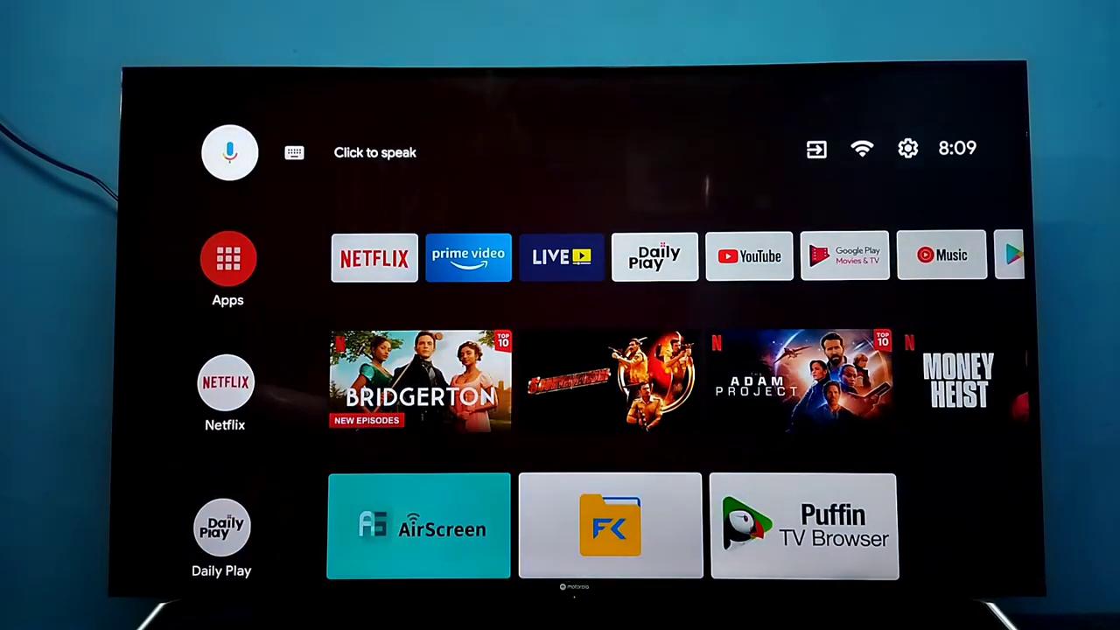
pyautogui.press('Right')
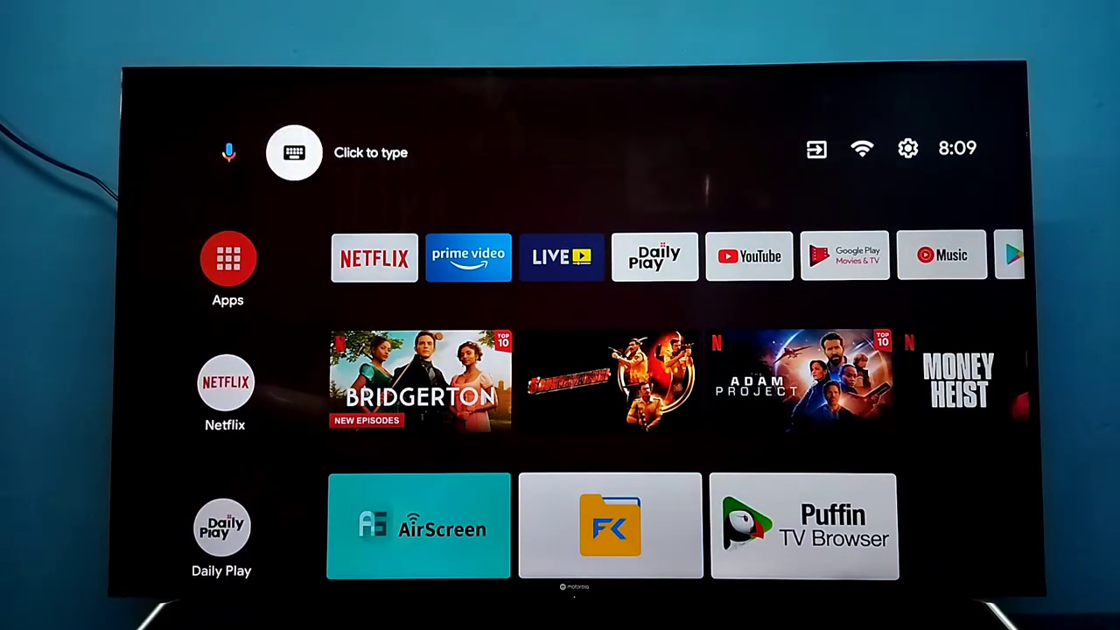
pyautogui.press('Return')
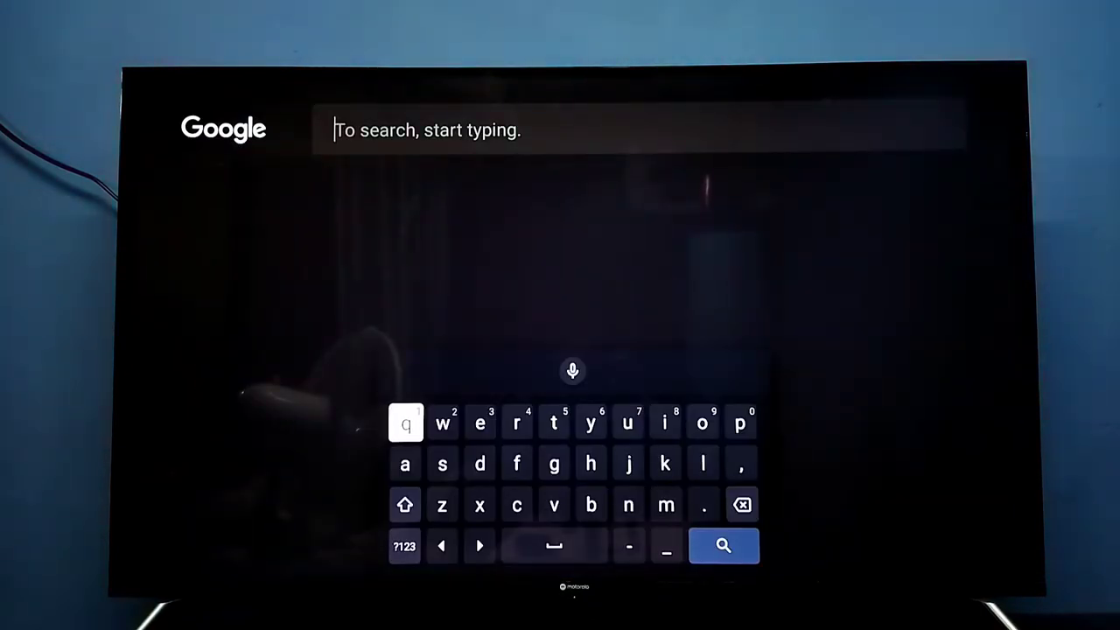
pyautogui.press('Down')
pyautogui.press('Right')
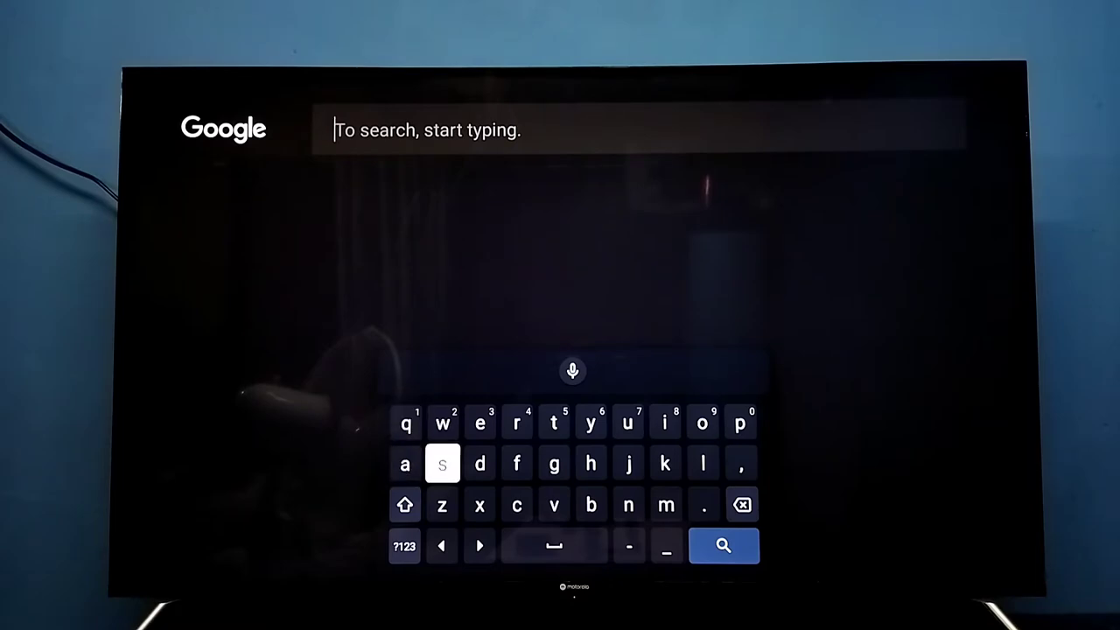
pyautogui.press('Right')
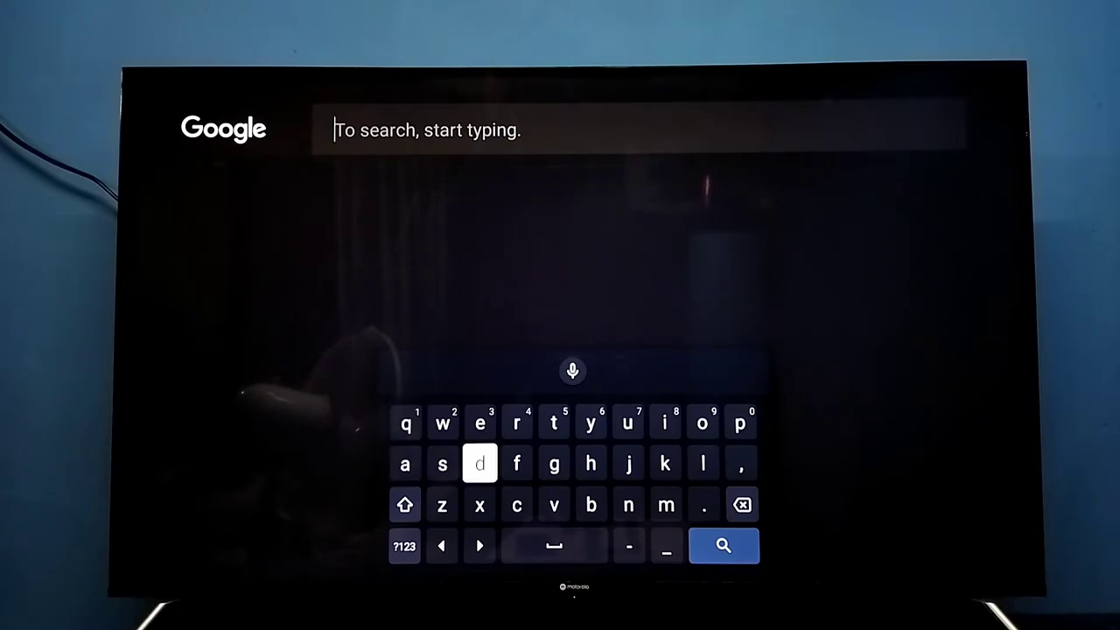
pyautogui.press('Escape')
# - Go to Settings > Device Preferences > Keyboard
pyautogui.press('Right')
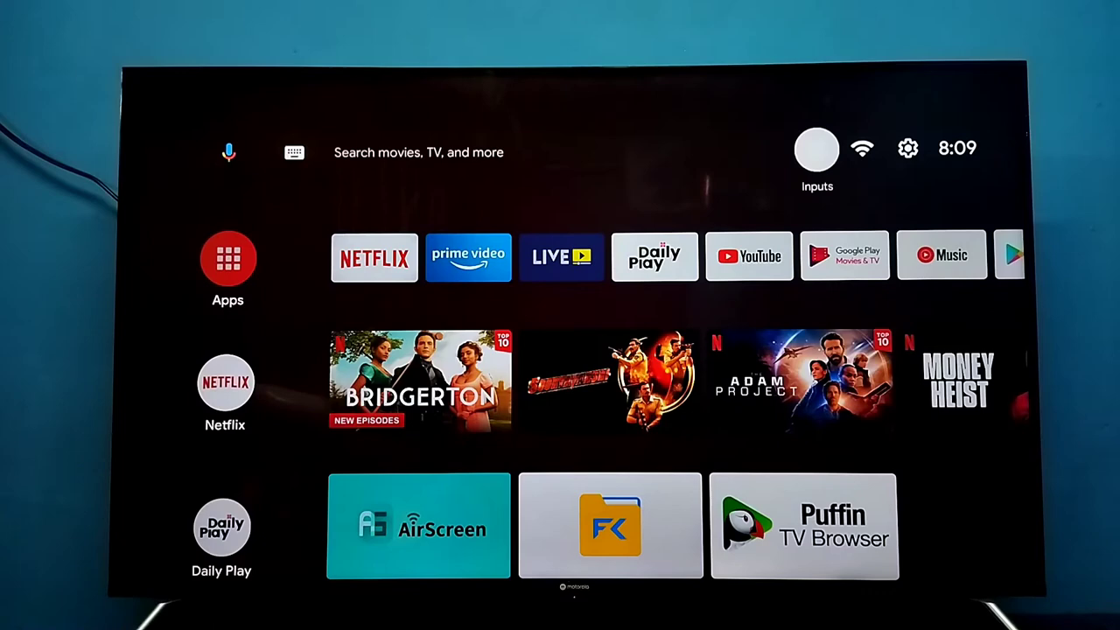
pyautogui.press('Right')
pyautogui.press('Right')
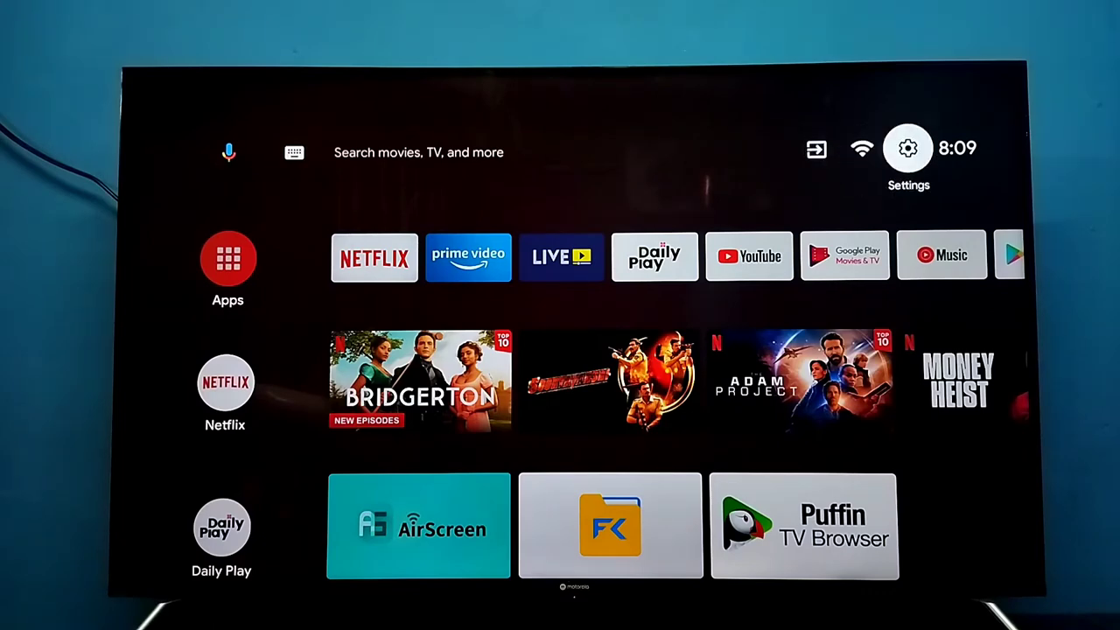
pyautogui.press('Return')
pyautogui.press('Down')
pyautogui.press('Down')
pyautogui.press('Down')
pyautogui.press('Down')
pyautogui.press('Down')
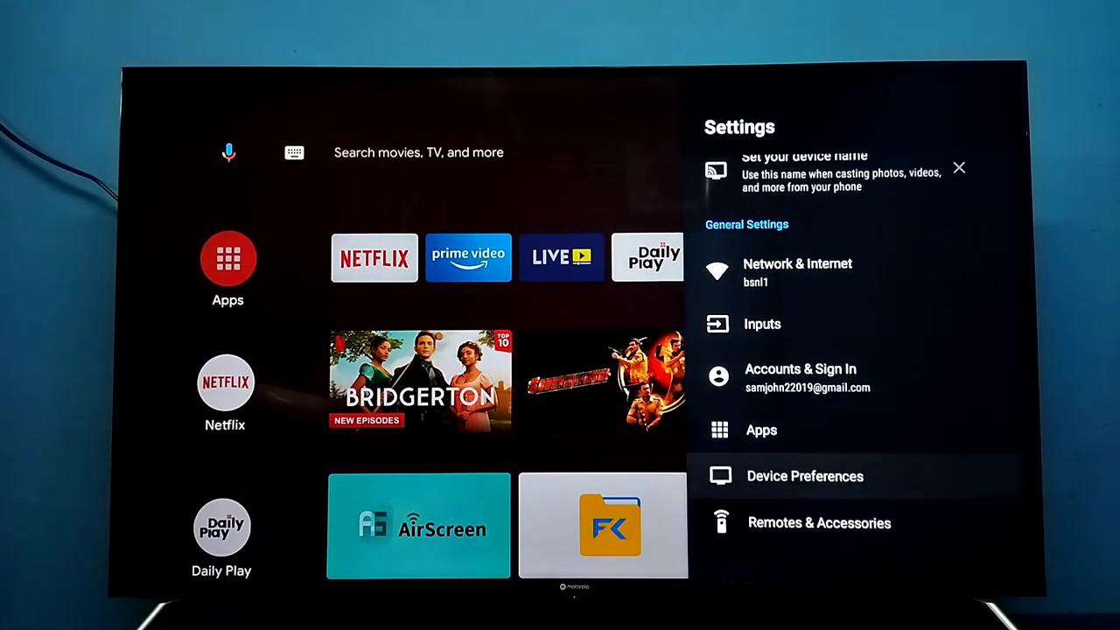
pyautogui.press('Return')
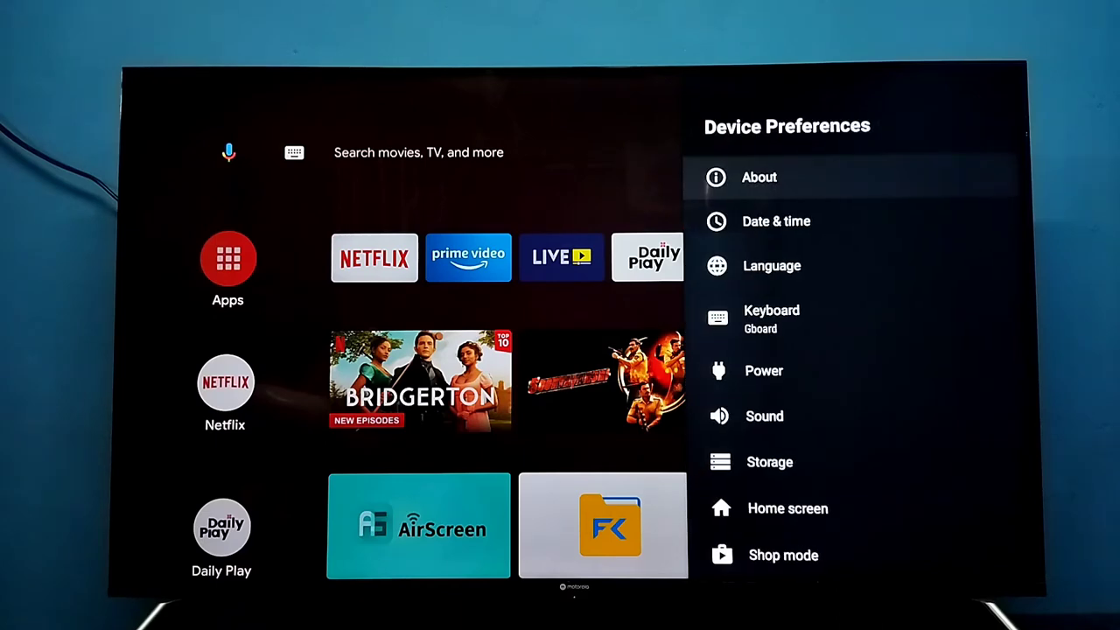
pyautogui.press('Down')
pyautogui.press('Down')
pyautogui.press('Down')
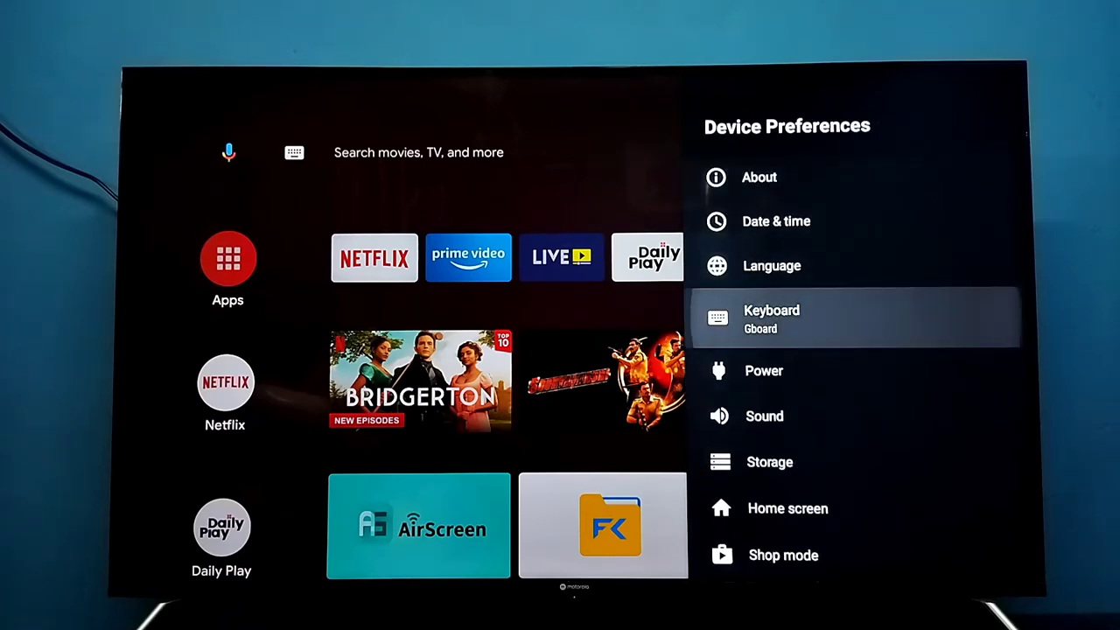
pyautogui.press('Return')
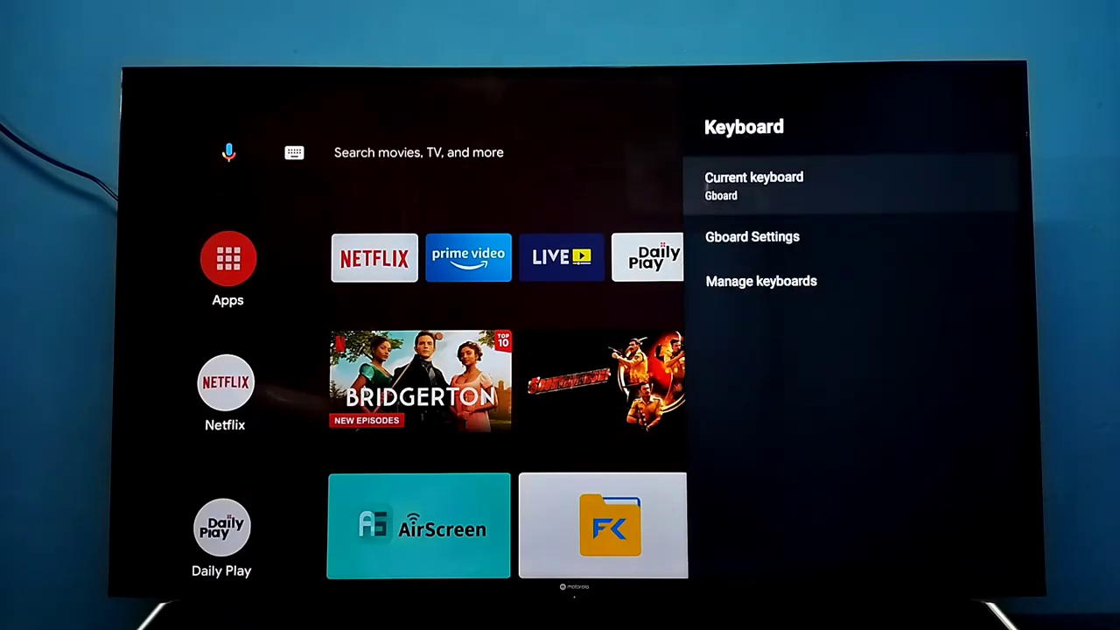
# - Confirm Gboard is the current keyboard, then move to Manage keyboards
pyautogui.press('Return')
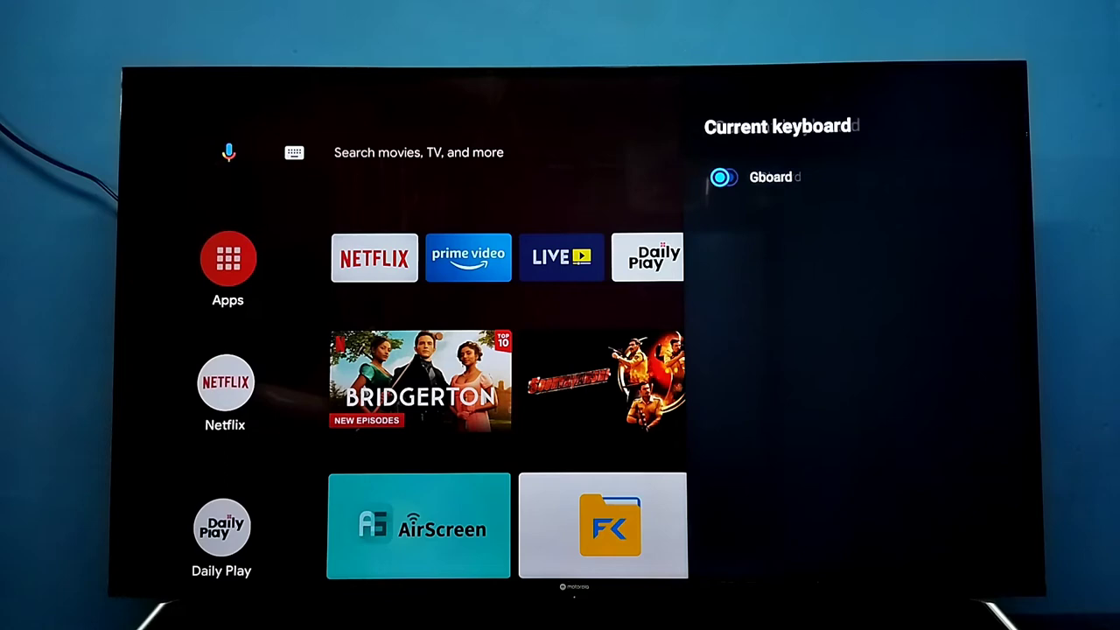
pyautogui.press('Escape')
pyautogui.press('Down')
pyautogui.press('Down')
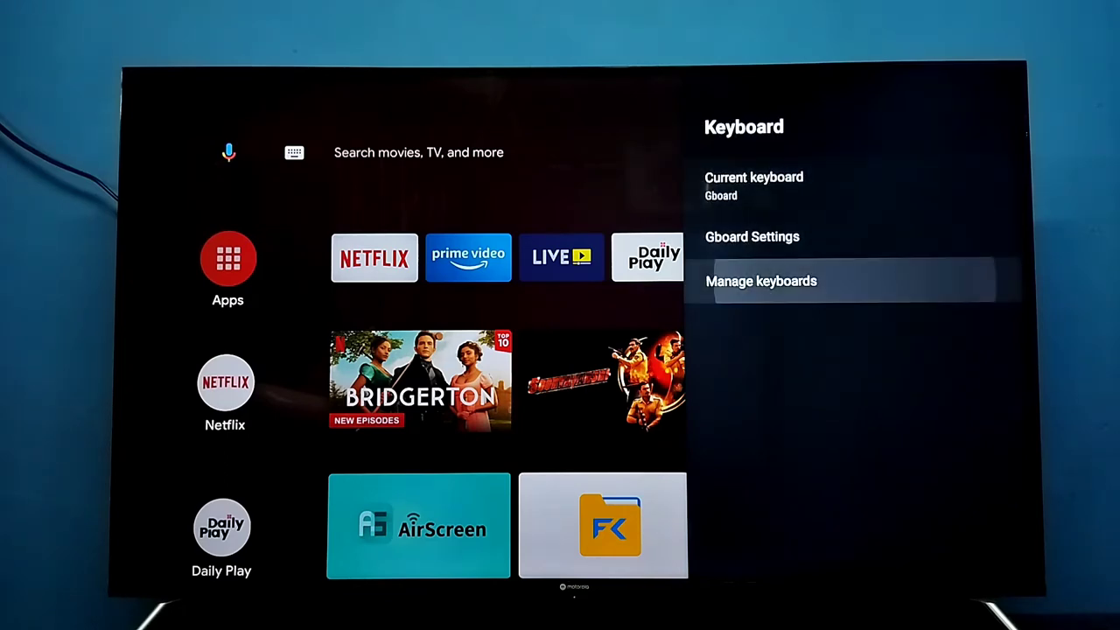
# - Switch on the LeanKey Keyboard Pro toggle in Manage keyboards and return to the Keyboard page
pyautogui.press('Return')
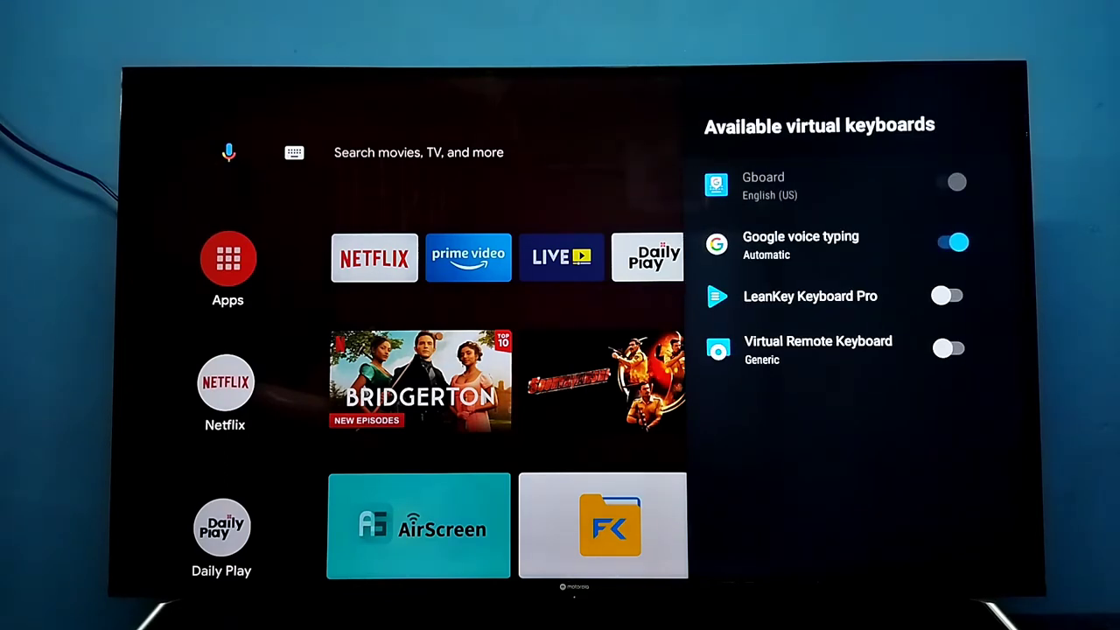
pyautogui.press('Down')
pyautogui.press('Down')
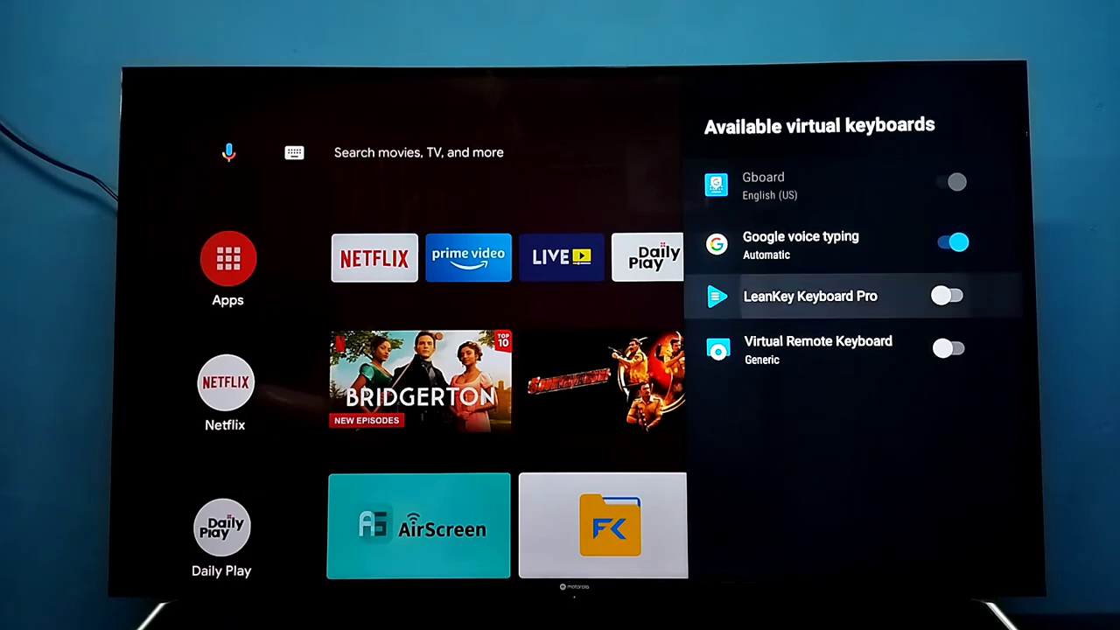
pyautogui.press('Return')
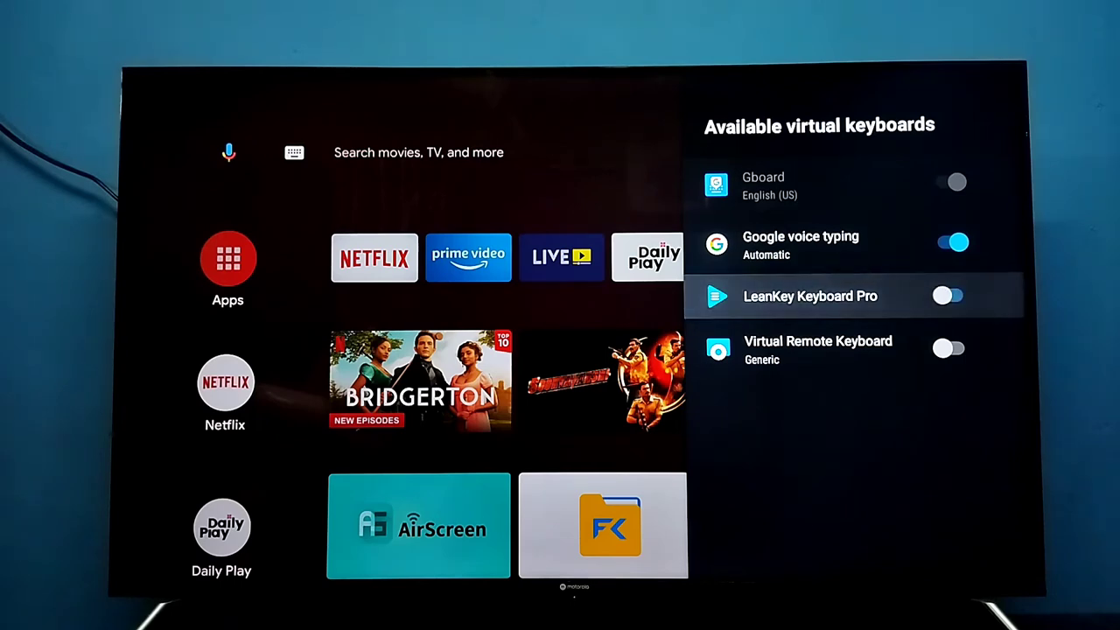
pyautogui.press('Escape')
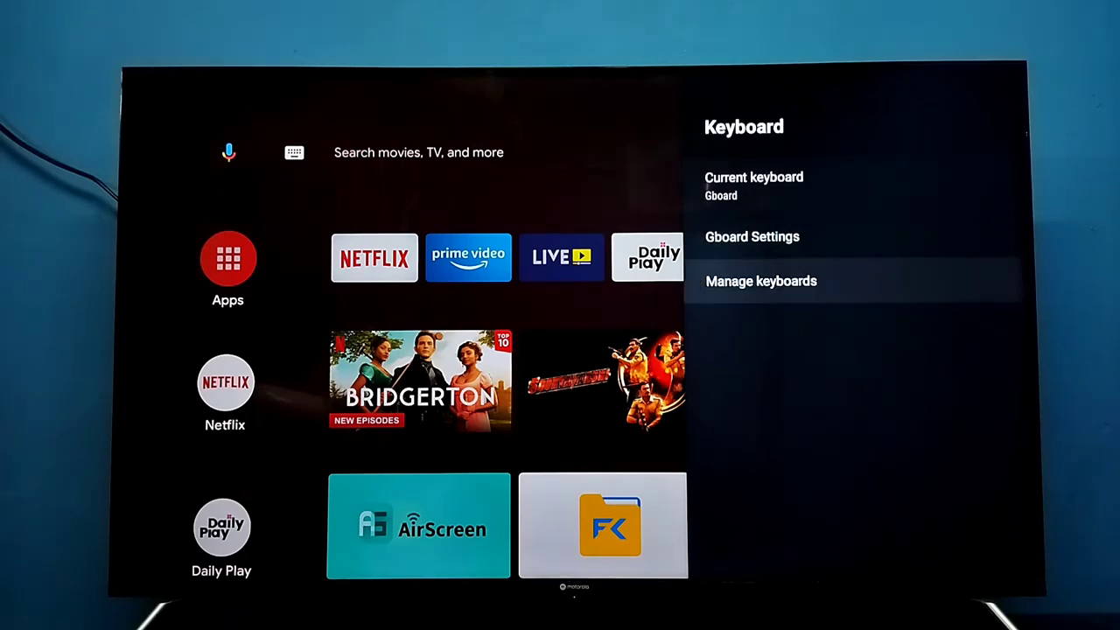
pyautogui.press('Up')
pyautogui.press('Up')
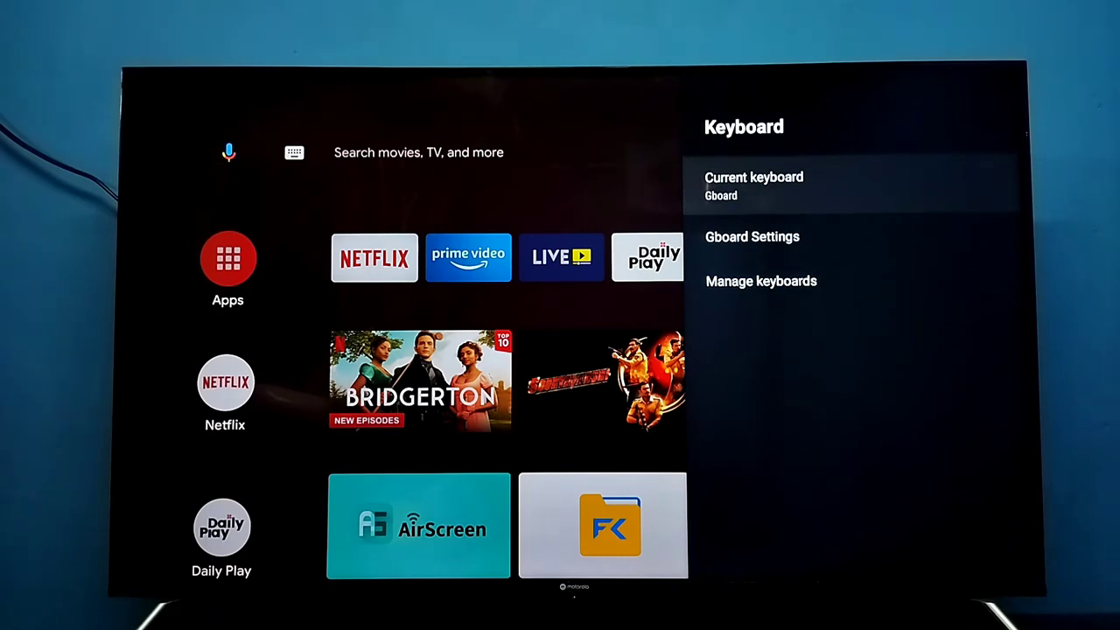
# - Choose LeanKey Keyboard Pro under Current keyboard, replacing Gboard, and back out
pyautogui.press('Return')
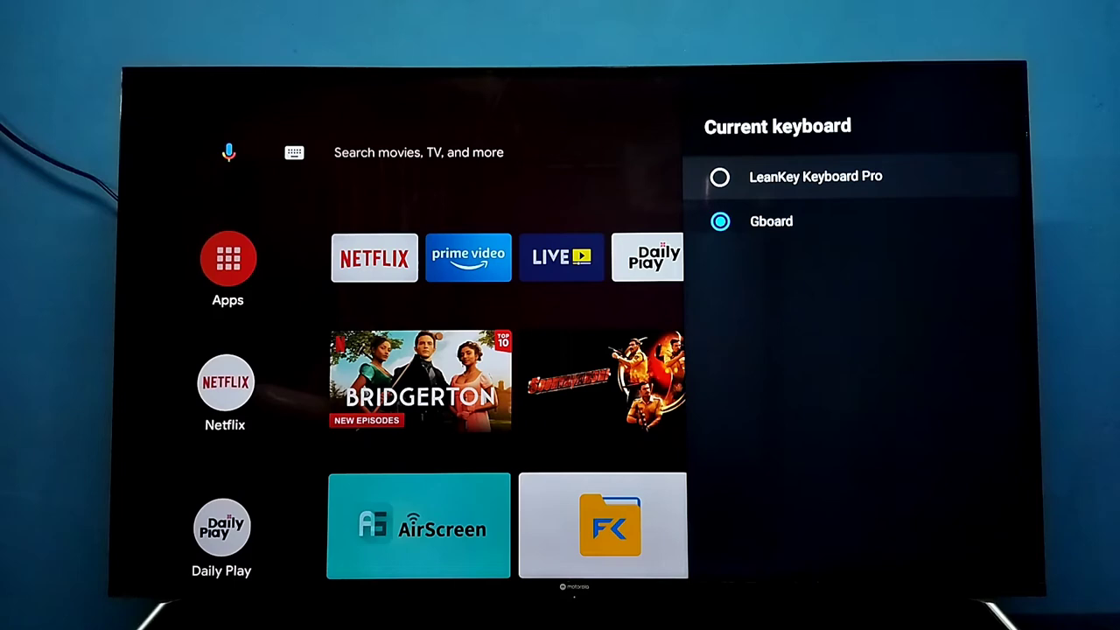
pyautogui.press('Return')
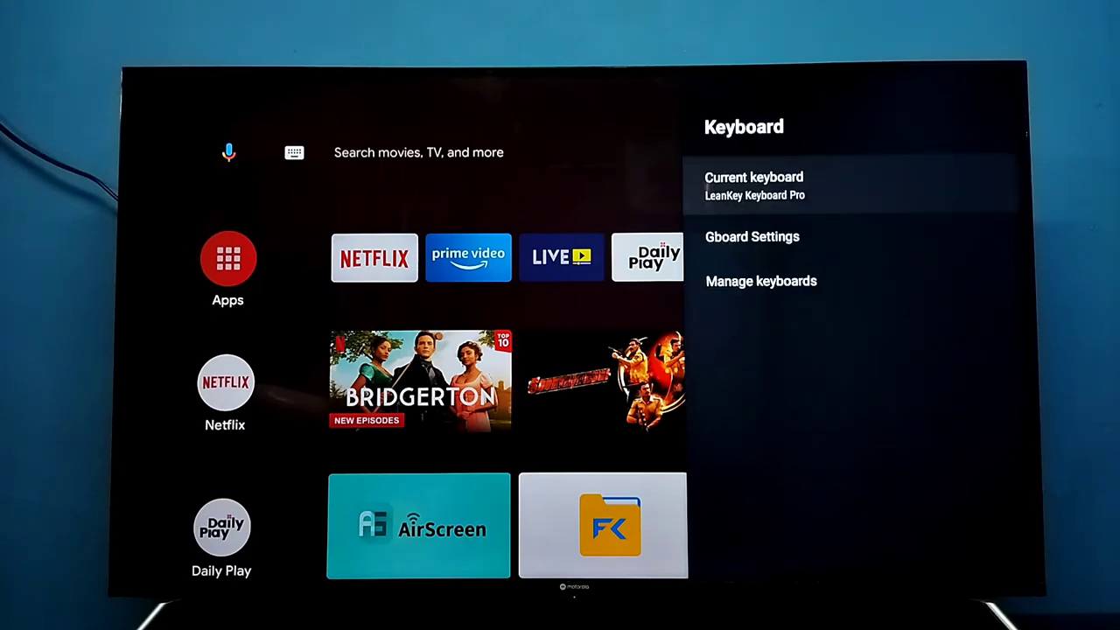
pyautogui.press('Escape')
# - Exit Settings and confirm Google typed search shows the LeanKey keyboard, then return home
pyautogui.press('Escape')
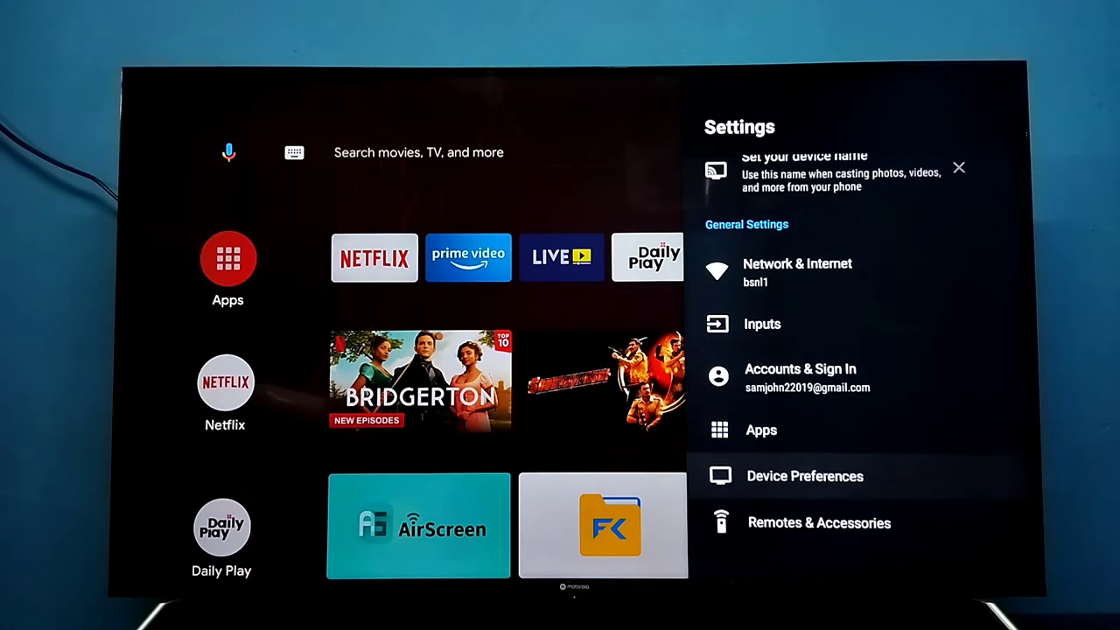
pyautogui.press('Escape')
pyautogui.press('Left')
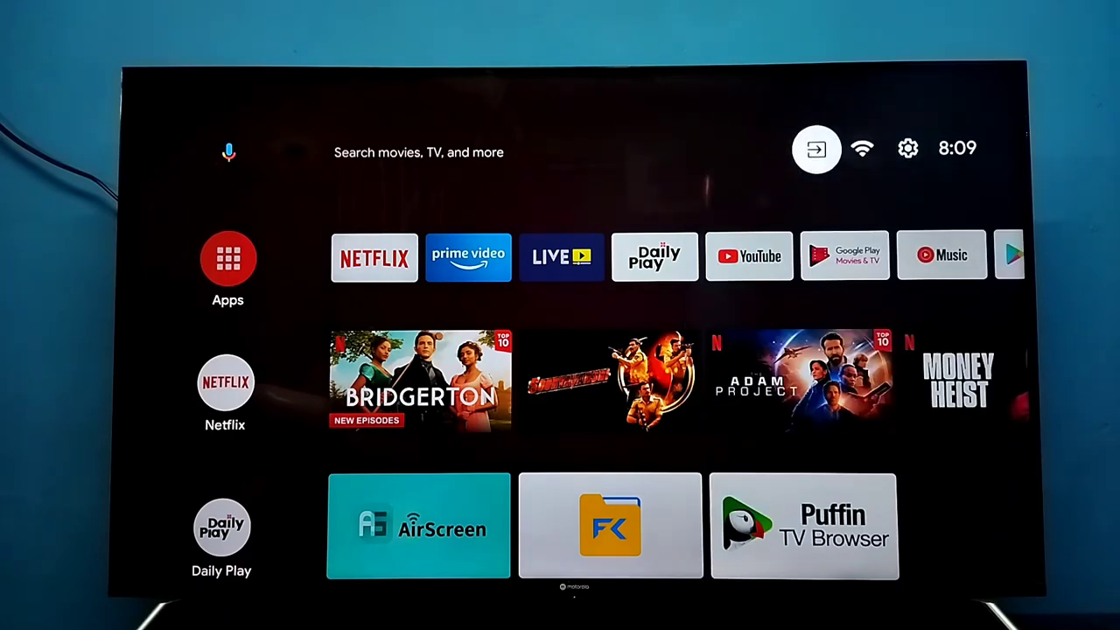
pyautogui.press('Left')
pyautogui.press('Left')
pyautogui.press('Right')
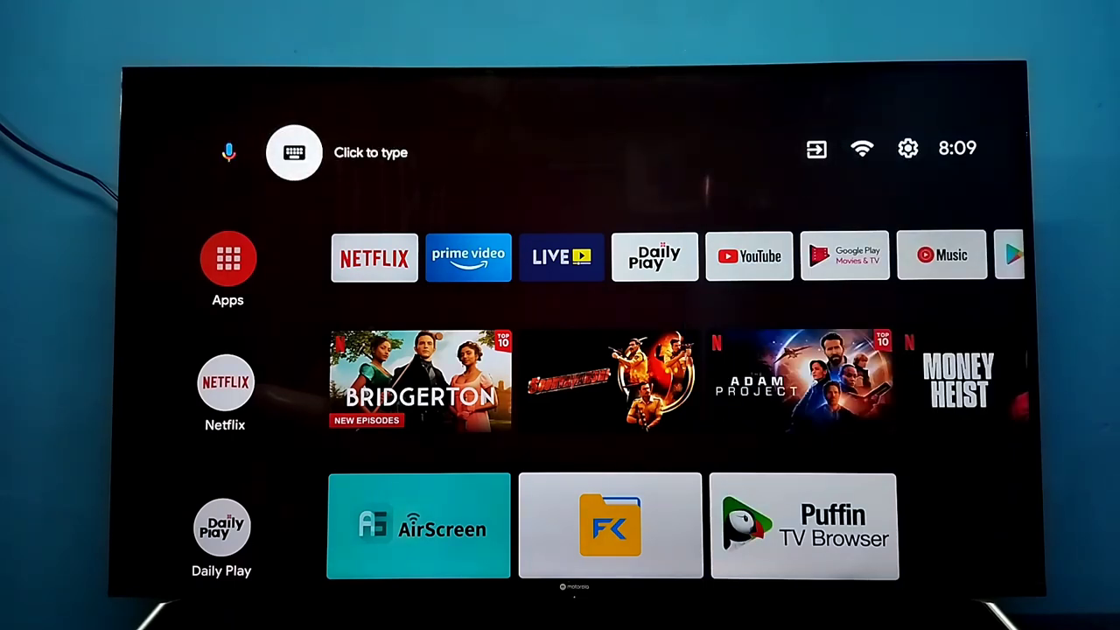
pyautogui.press('Return')
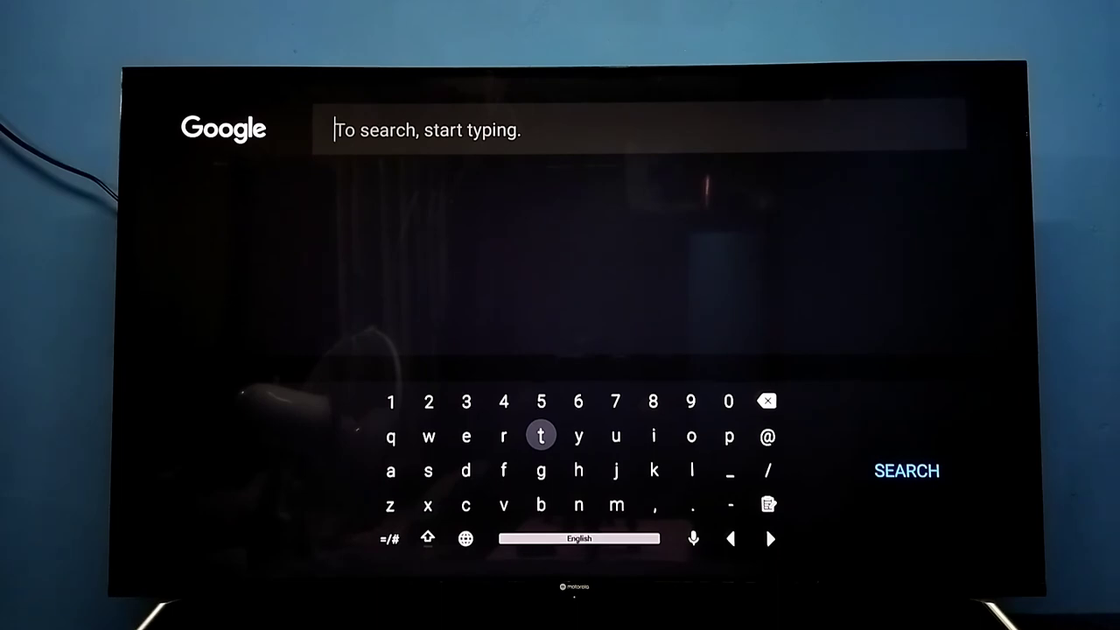
pyautogui.press('Escape')
pyautogui.press('Escape')
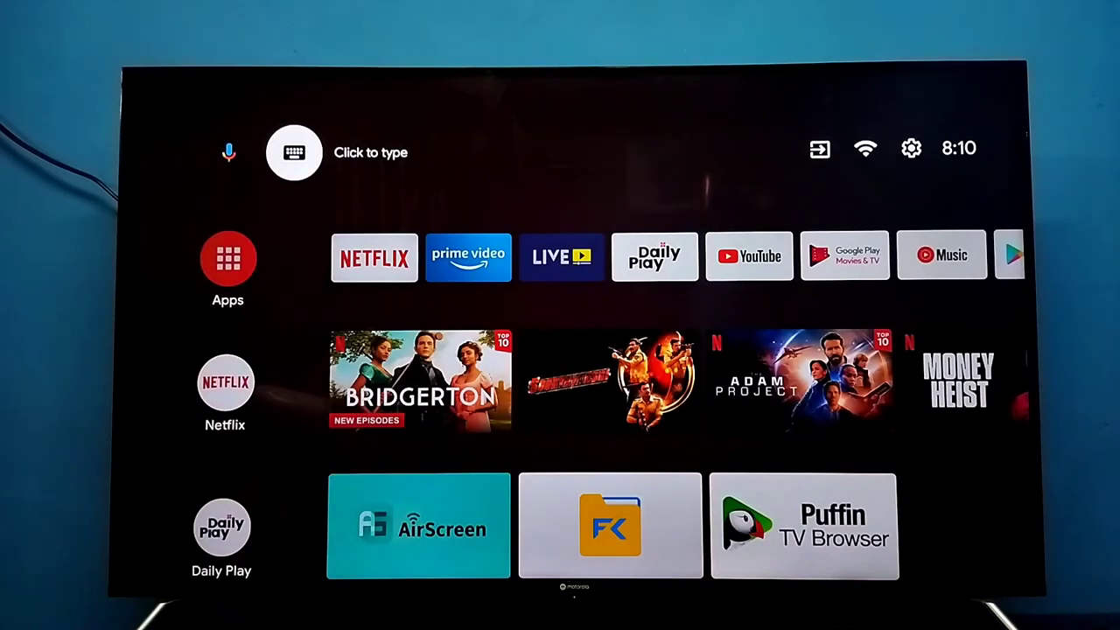